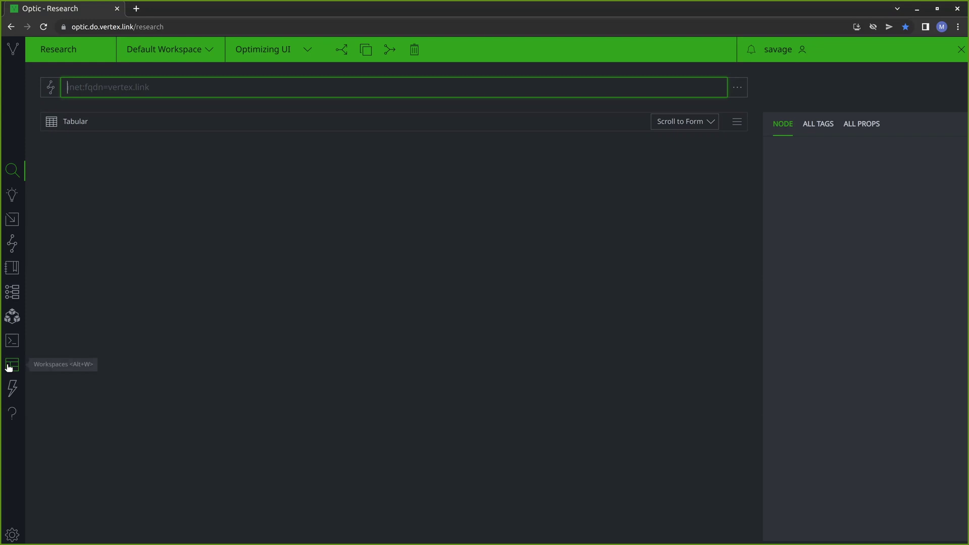
Go to the Workspaces page to view the Default Workspace's preferences.
left_click(10, 366)
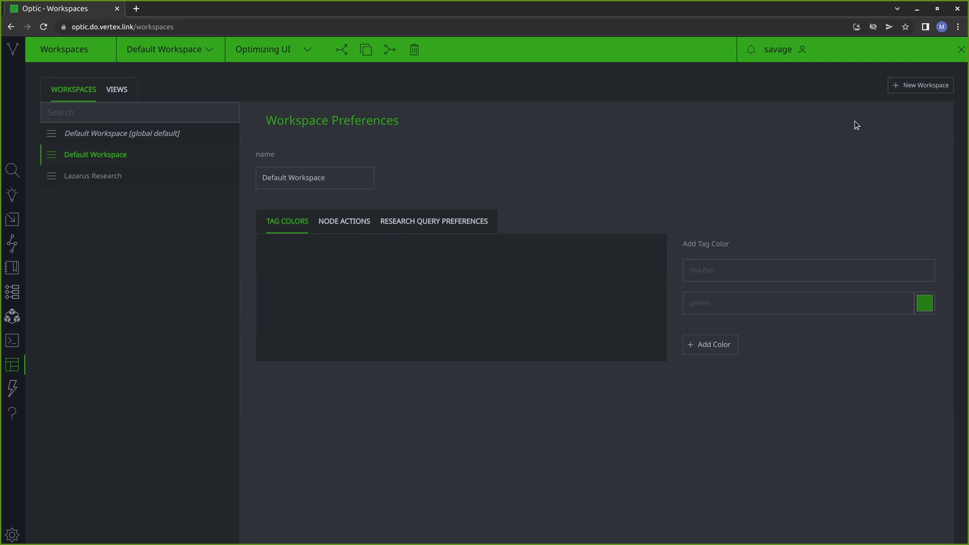
Begin creating a new workspace from the Workspaces page.
left_click(910, 90)
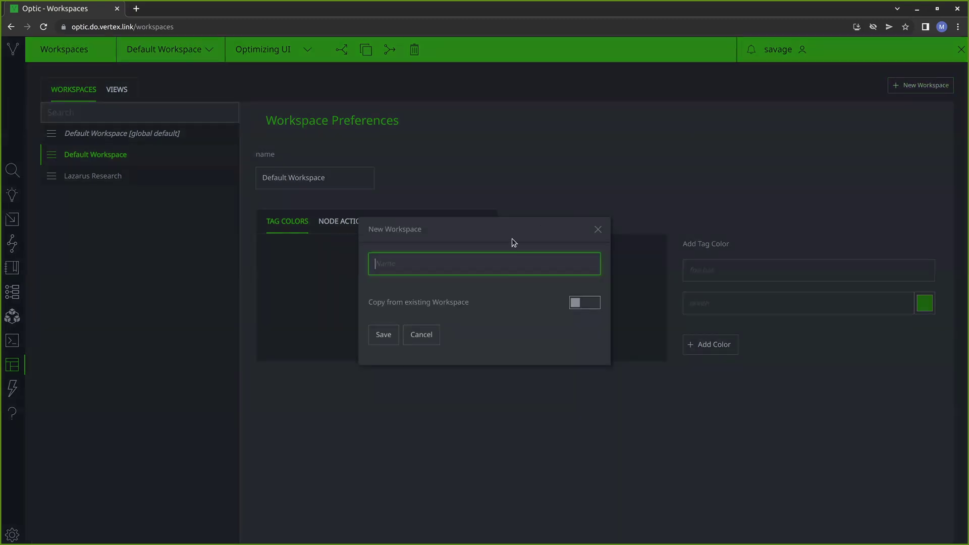
Create and save a workspace named 'malware analysis'.
type("malware analysis")
left_click(375, 339)
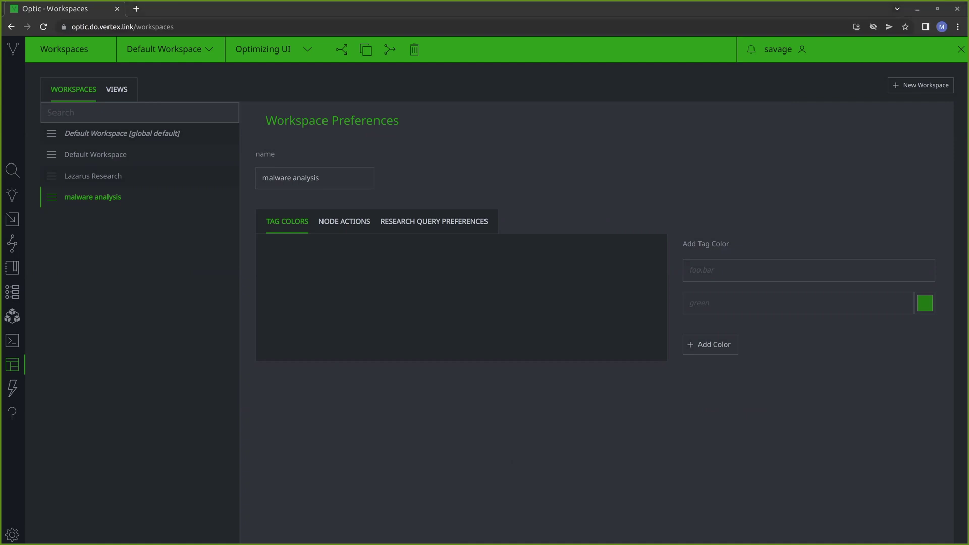
Add a tag colour for #cno.mal using red f74545.
left_click(720, 263)
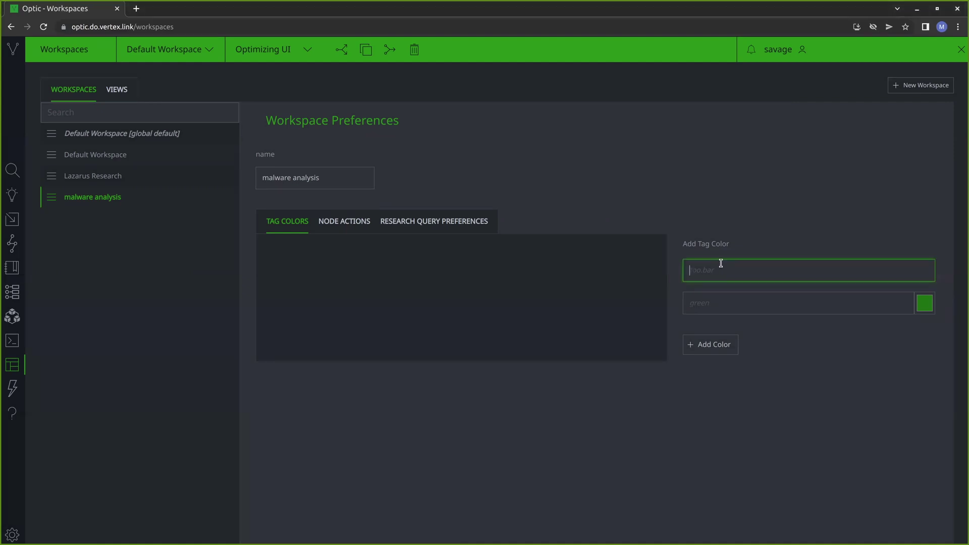
type("co.")
type("no.mal")
left_click(697, 305)
type("f74545")
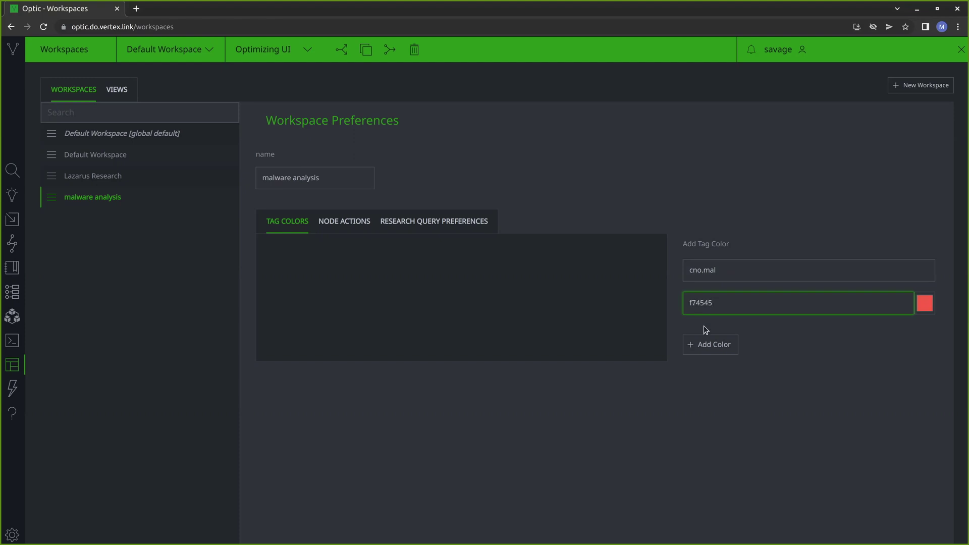
left_click(705, 346)
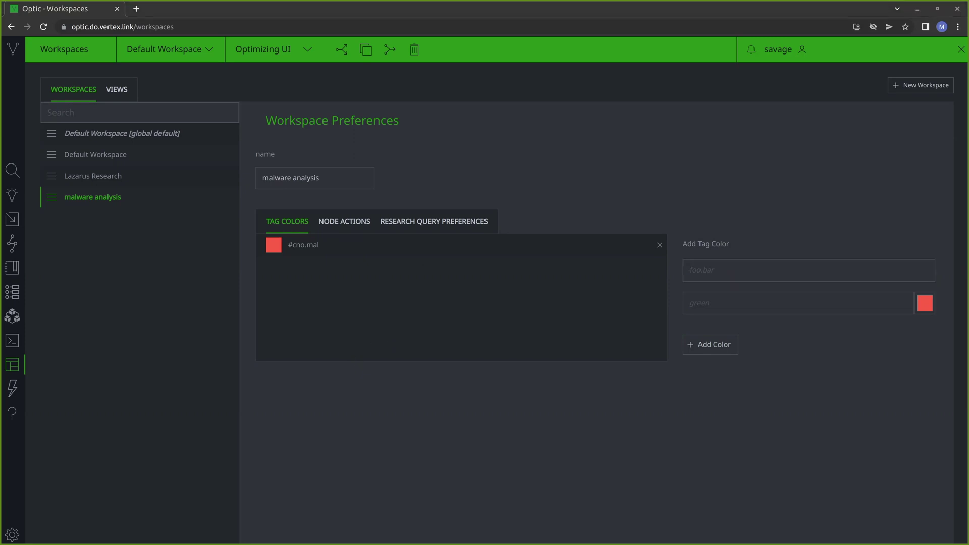
Add a gold tag colour for #rep, then drag its row to reorder it.
left_click(736, 264)
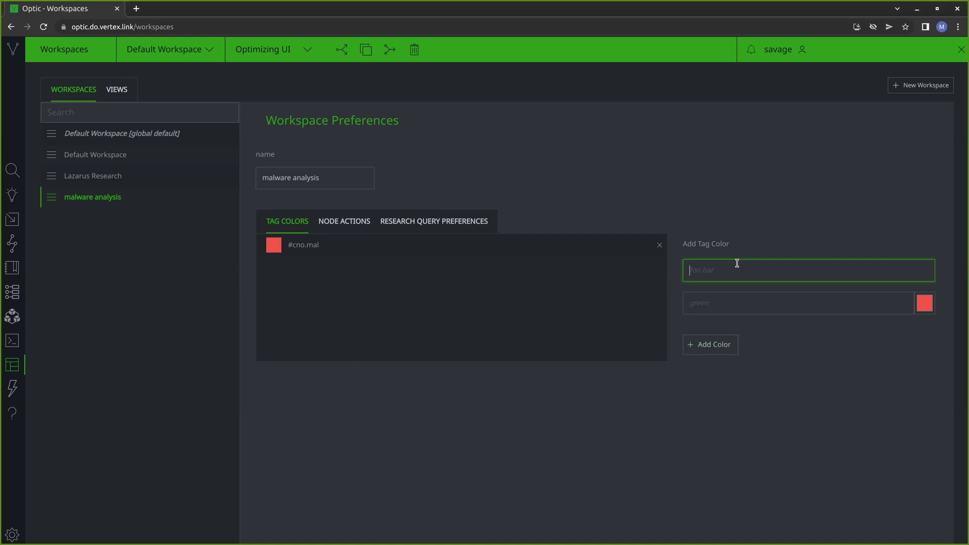
type("rep")
left_click(696, 305)
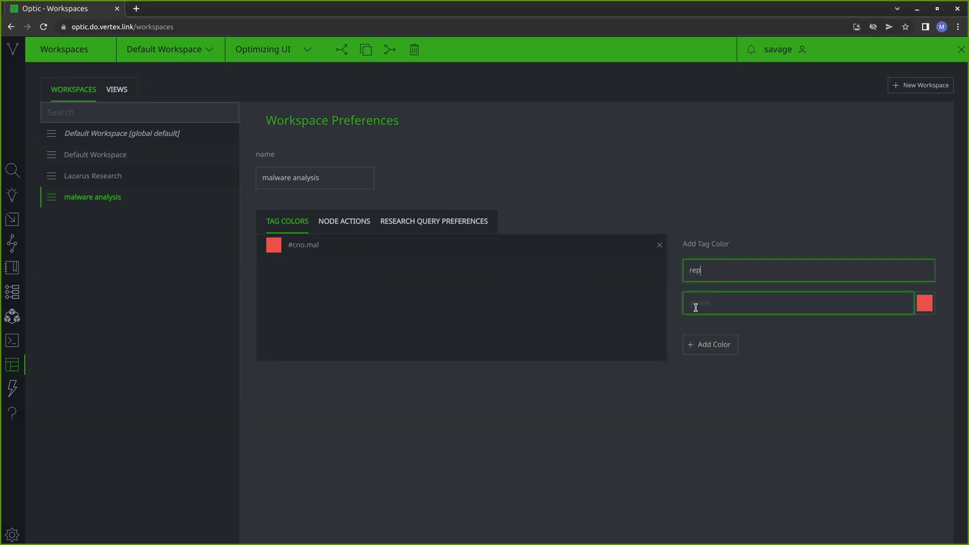
left_click(695, 307)
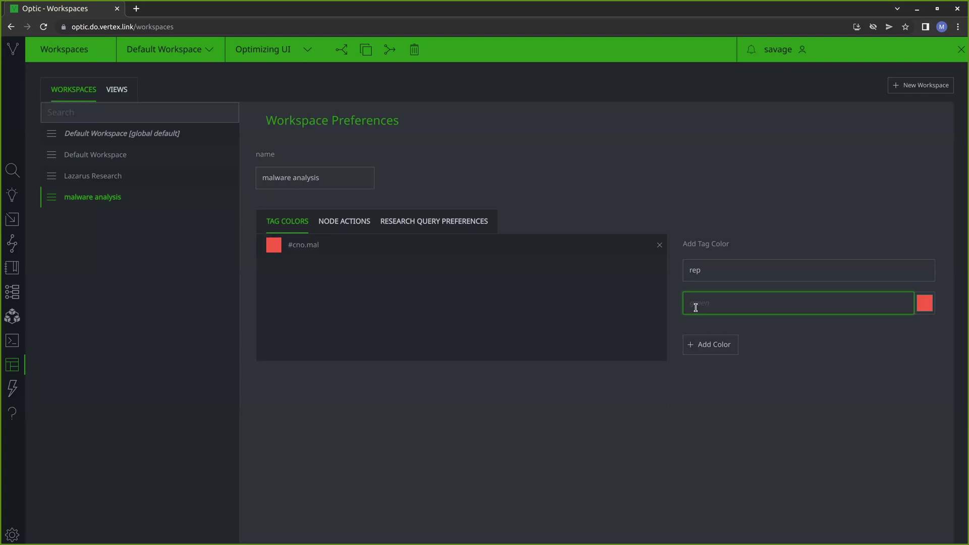
type("gold")
left_click(717, 345)
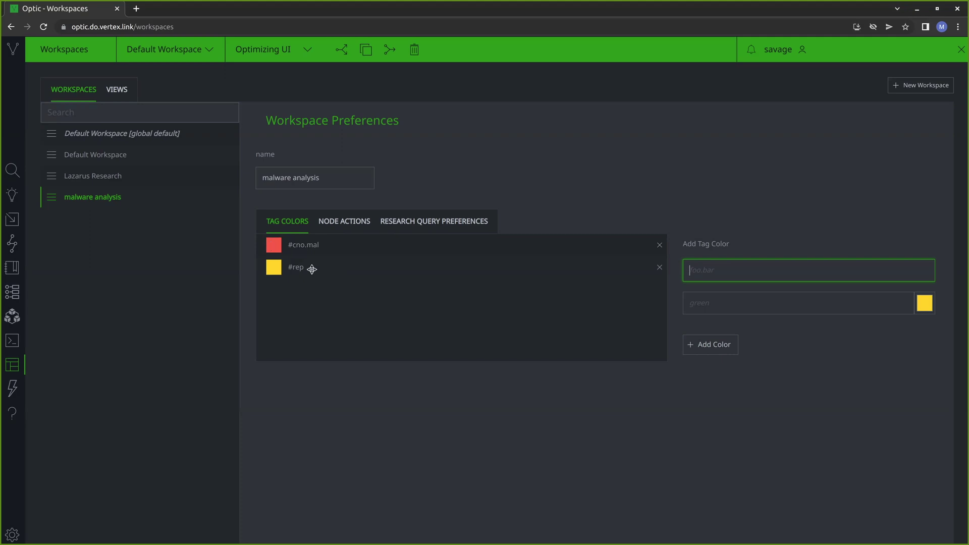
left_click(331, 263)
mouse_move(332, 262)
left_mouse_down()
mouse_move(329, 244)
mouse_move(346, 234)
mouse_move(341, 274)
left_mouse_up()
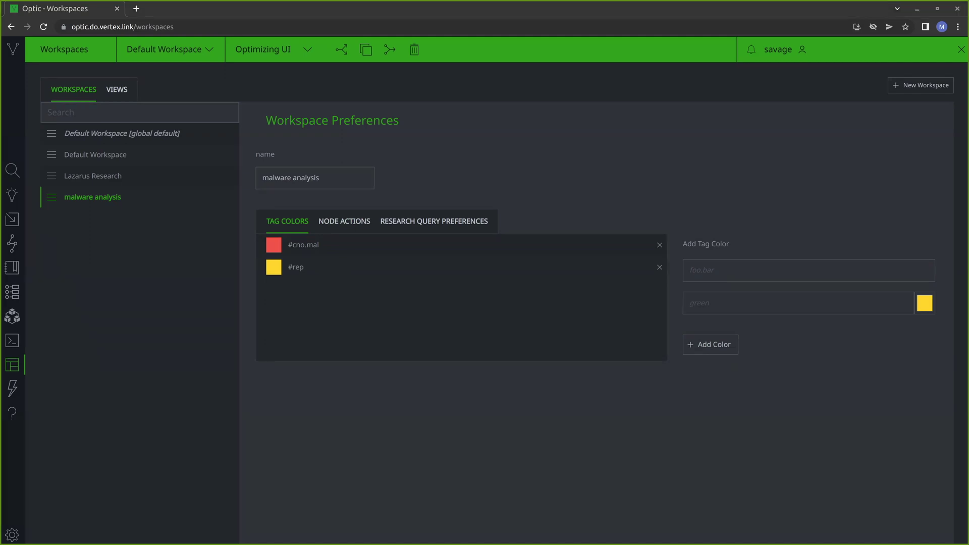
Add a pink tag colour for #Cno.rel.
left_click(702, 270)
type("Cno.rel")
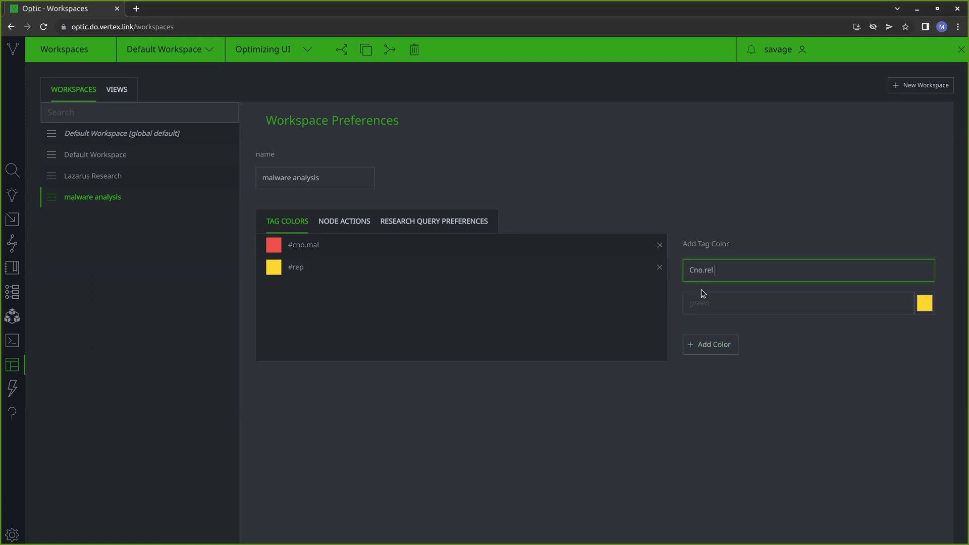
left_click(702, 300)
type("pink")
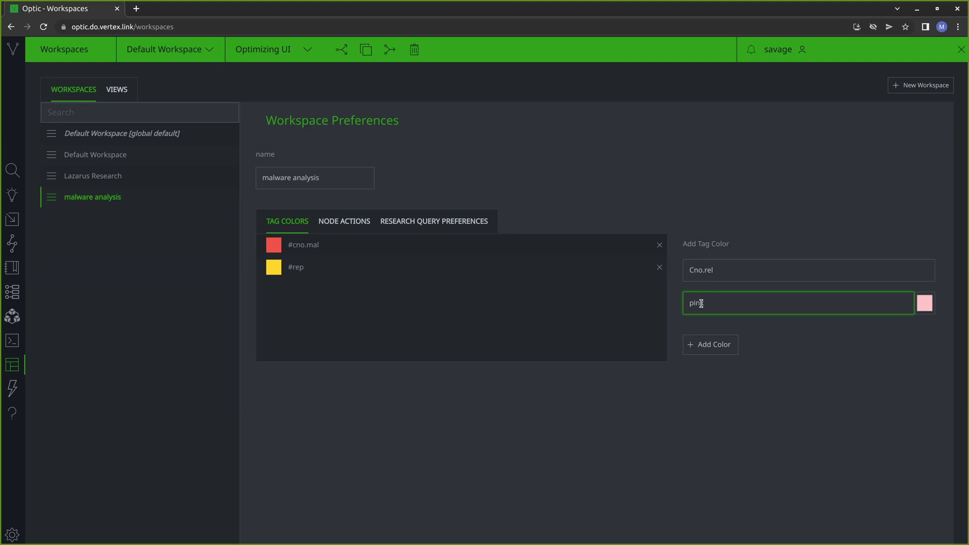
left_click(711, 345)
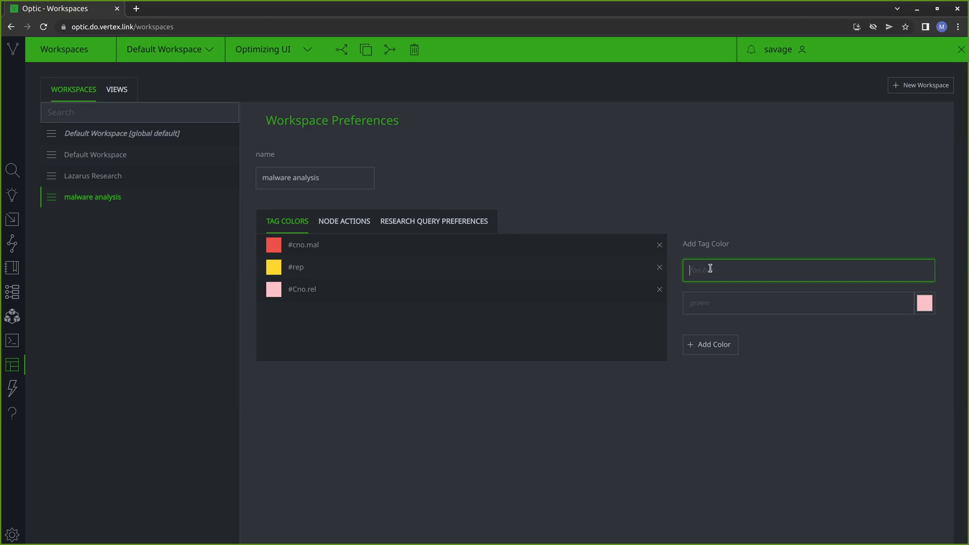
Add a skyblue tag colour for #mb.
type("mb")
left_click(705, 295)
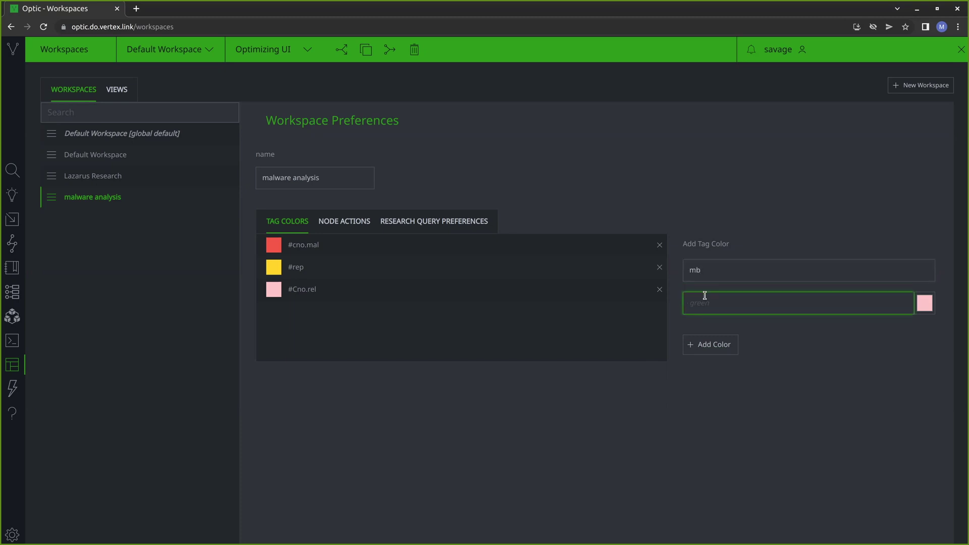
type("skyblue")
left_click(712, 349)
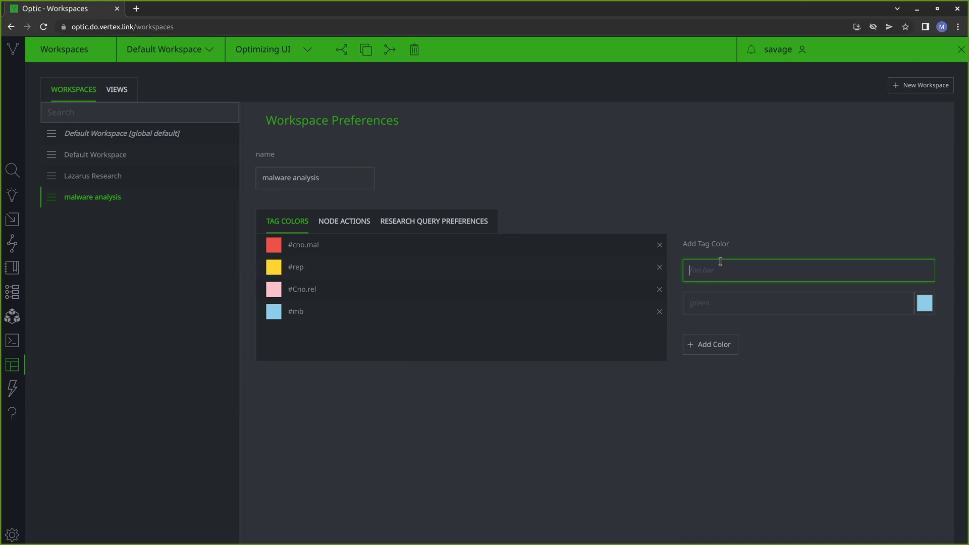
left_click(721, 302)
Switch to the Node Actions tab, showing an empty actions table.
left_click(344, 225)
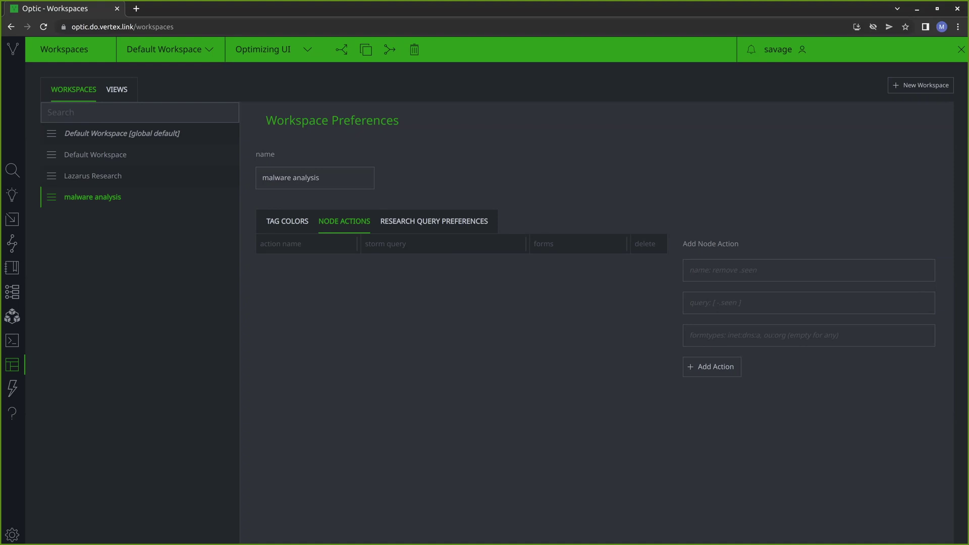
Add a node action named 'enrich' running the query | macro.exec enrich.
left_click(766, 271)
type("enrich")
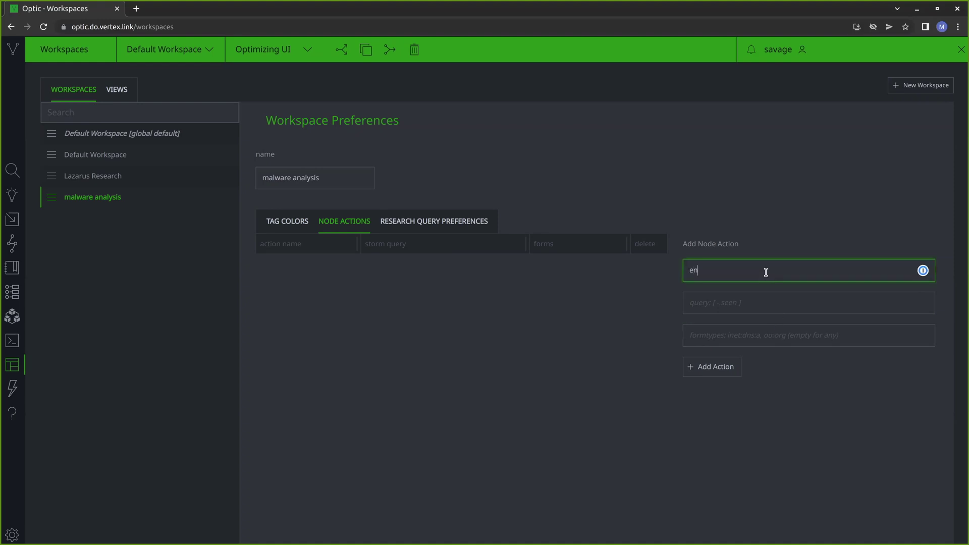
left_click(635, 304)
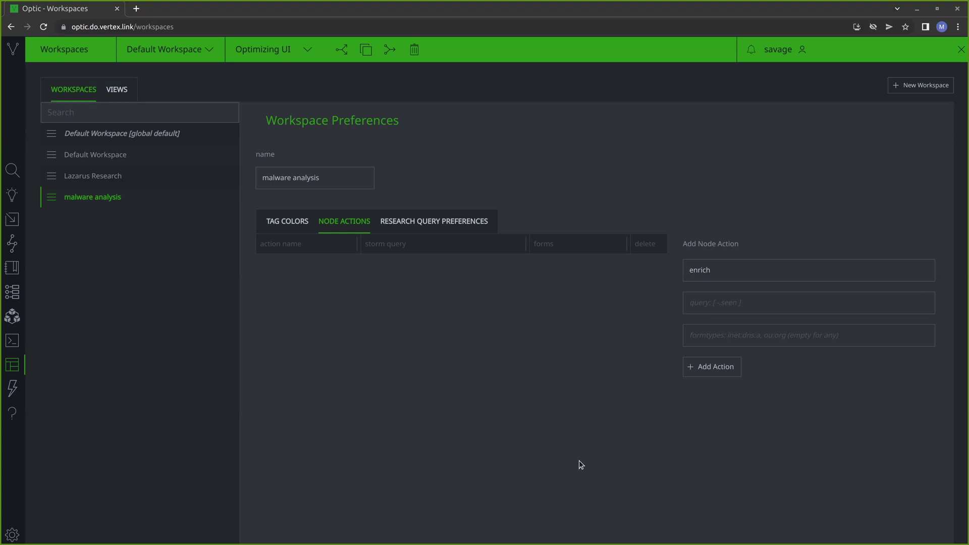
left_click(701, 302)
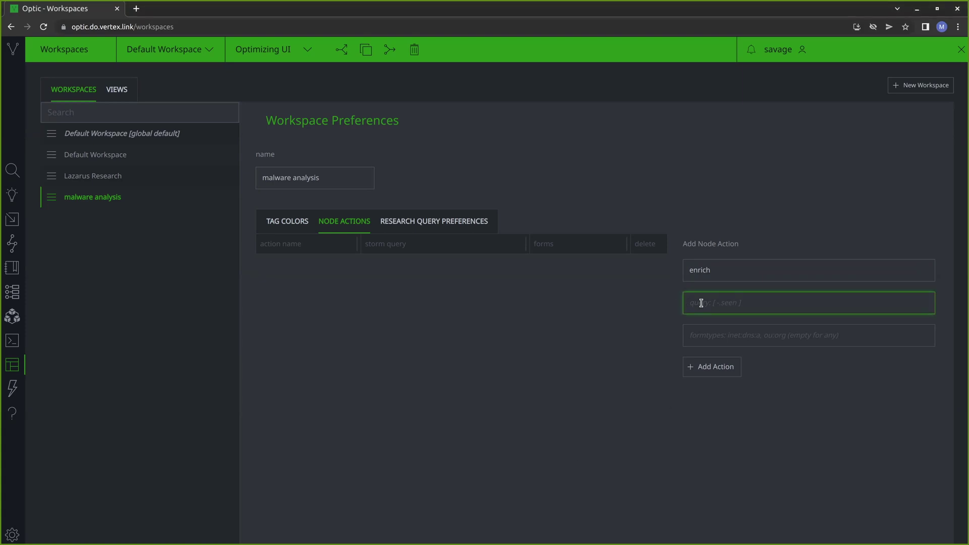
type("| macro.exec enrich")
left_click(698, 373)
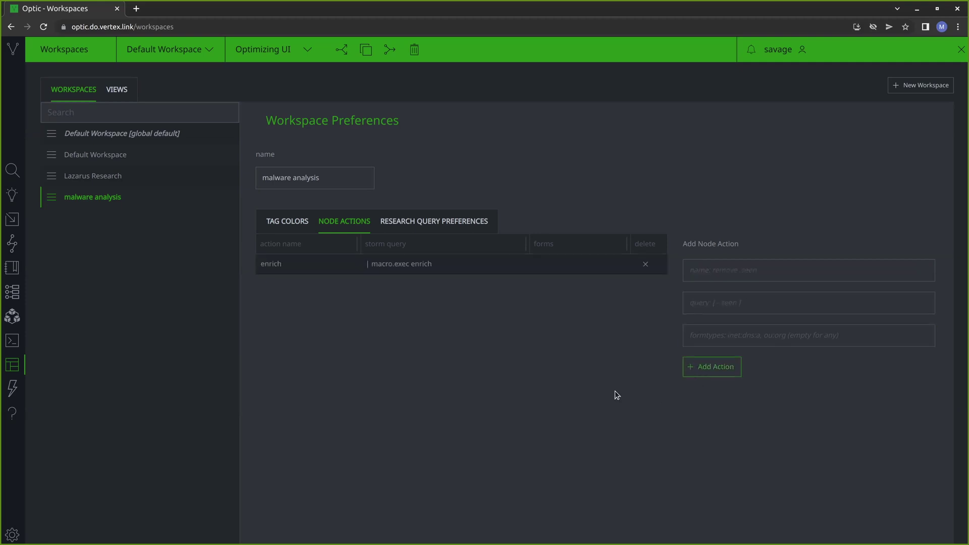
left_click(707, 277)
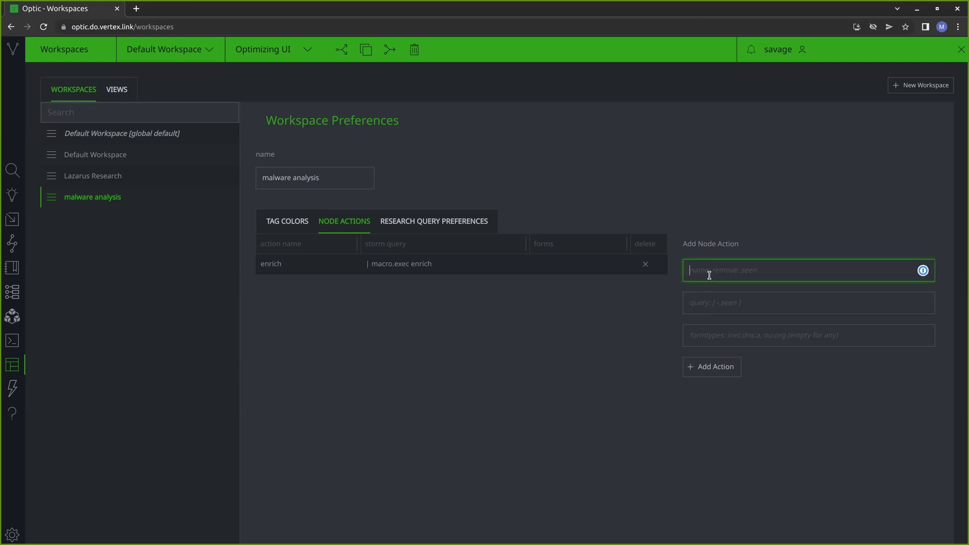
Add a 'YARA' node action with the storm query | yara.match.
type("YARA")
left_click(634, 311)
left_click(728, 305)
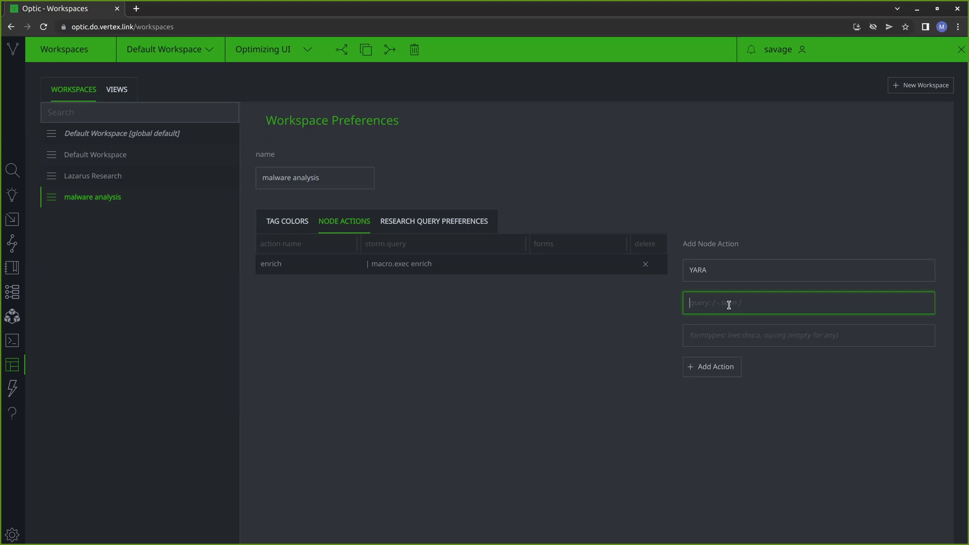
type("| yara.match")
left_click(698, 375)
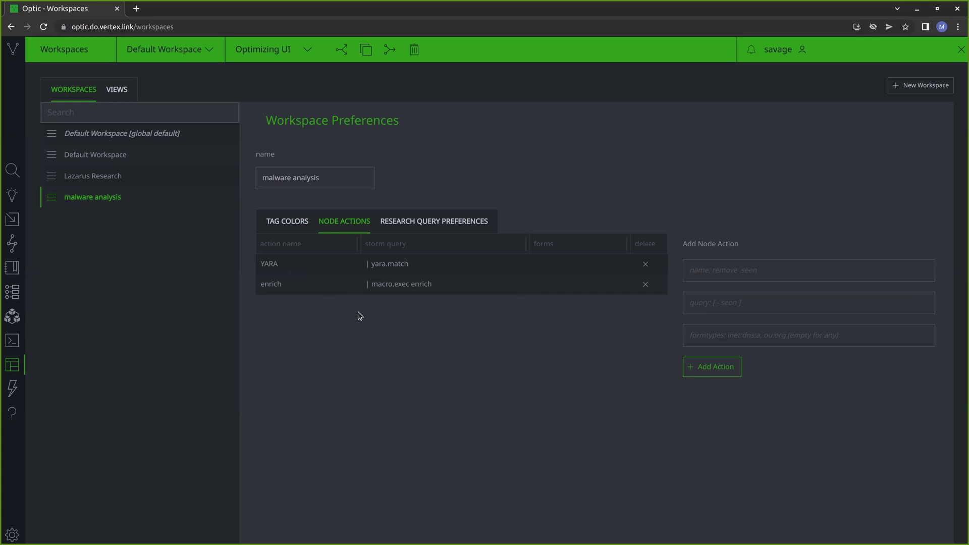
Change the Tabular load increment in research query preferences from 500 to 1000.
left_click(406, 224)
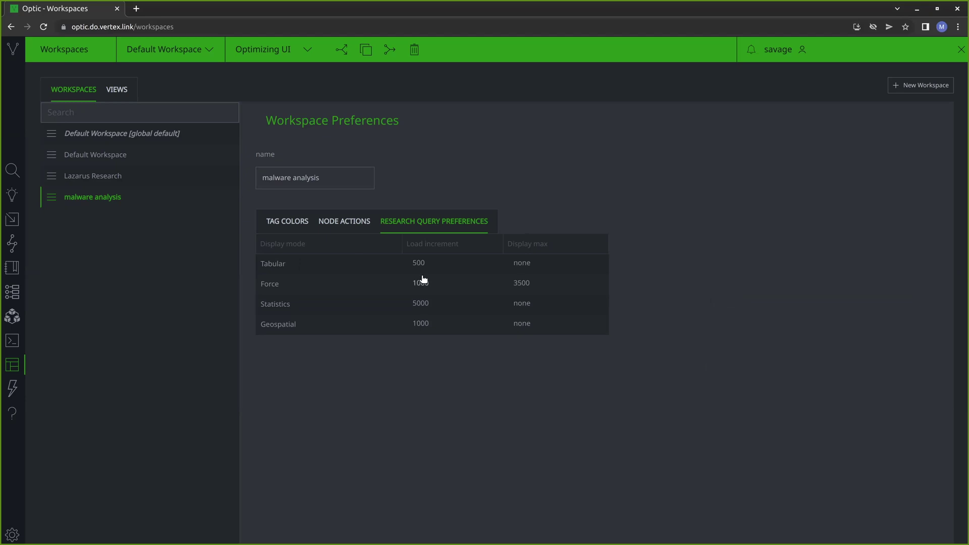
mouse_move(425, 267)
left_click(432, 268)
type("1000")
key("Return")
mouse_move(431, 265)
Review the workspace's tag colors and make malware analysis the active workspace instead of Default Workspace.
left_click(360, 223)
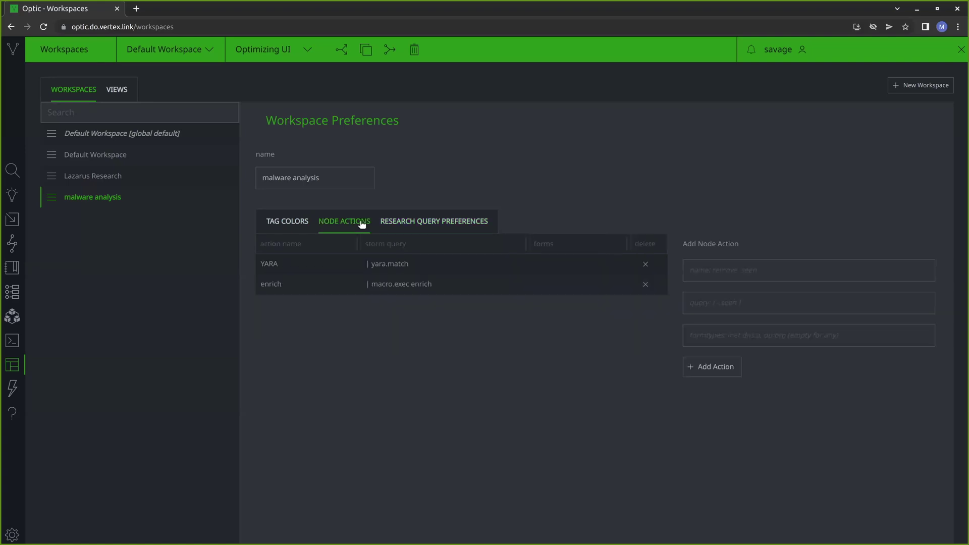
left_click(289, 227)
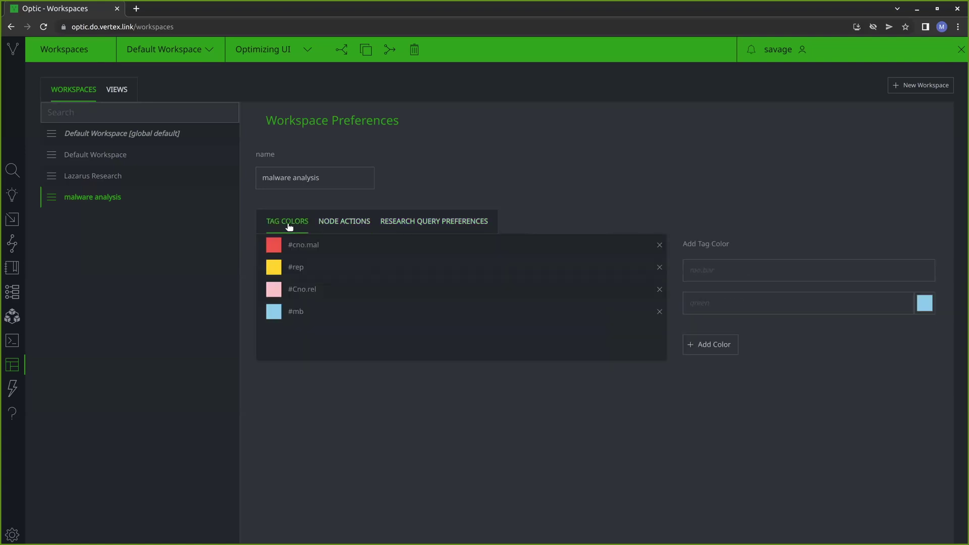
left_click(168, 50)
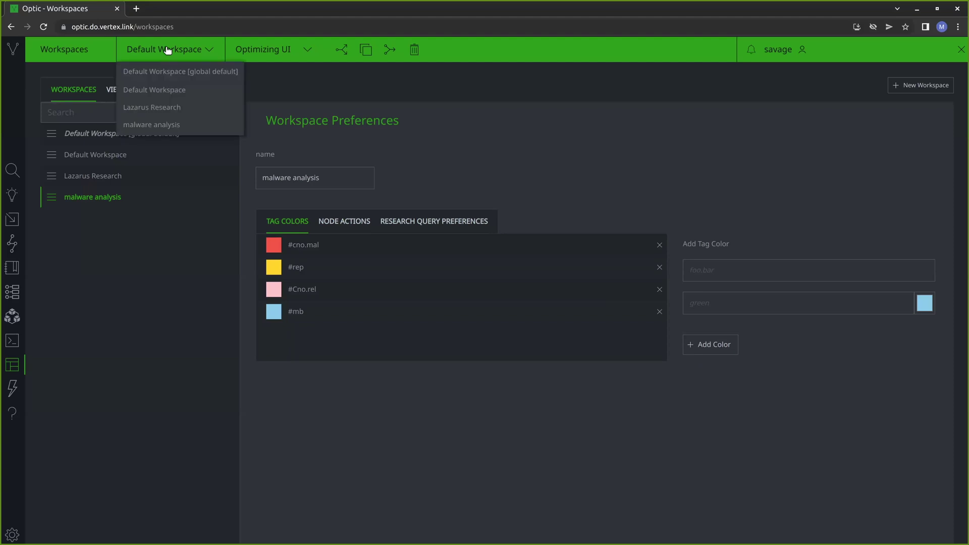
left_click(170, 125)
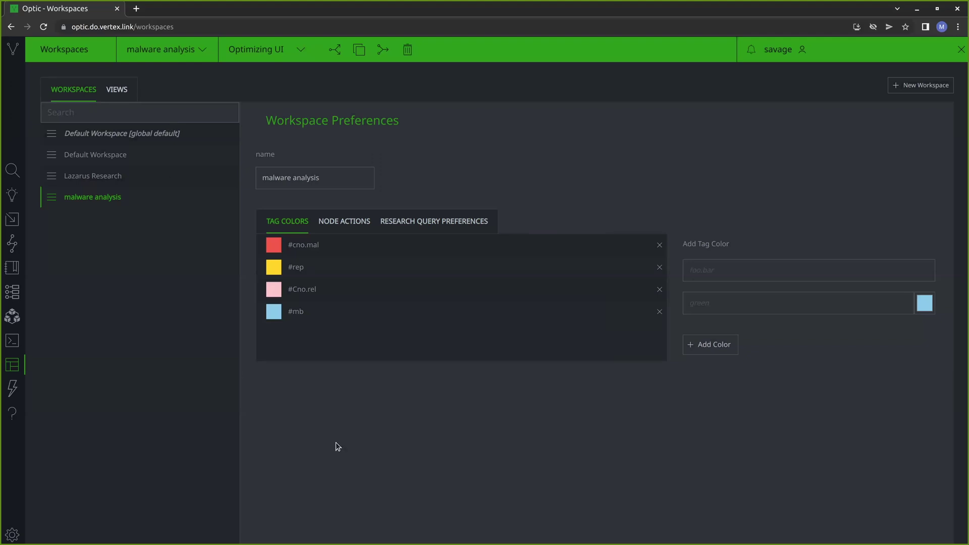
On the Research page, run the query file:bytes#cno.mal.industroyer, returning 28 nodes.
left_click(14, 169)
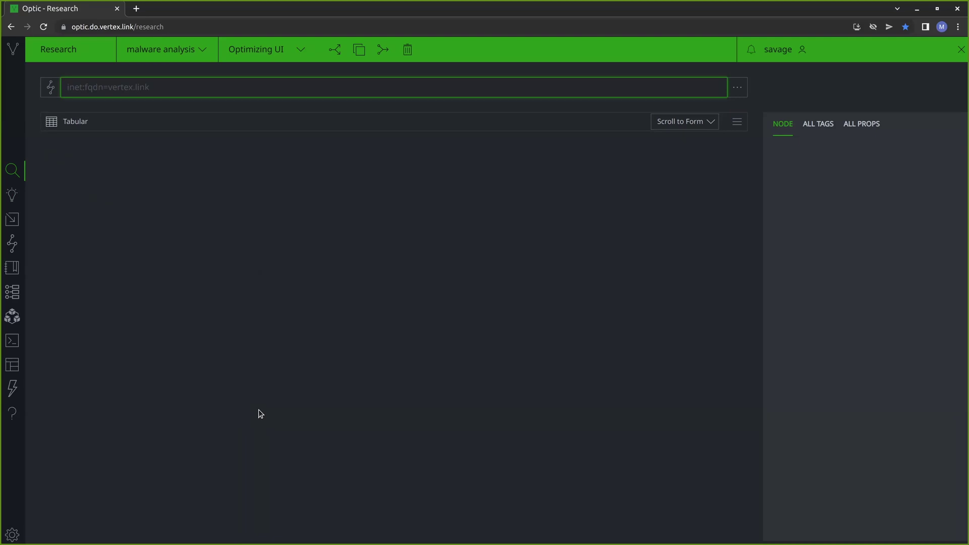
left_click(174, 86)
key("ctrl+v")
key("Return")
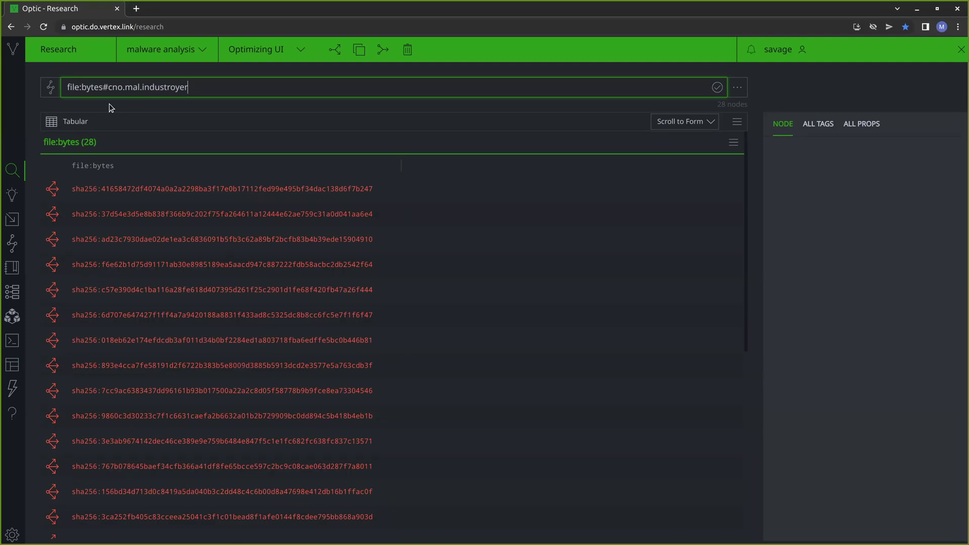
From the first node's details, add :mime, :mime:pe:compiled, :mime:pe:imphash and :size as table columns.
left_click(98, 193)
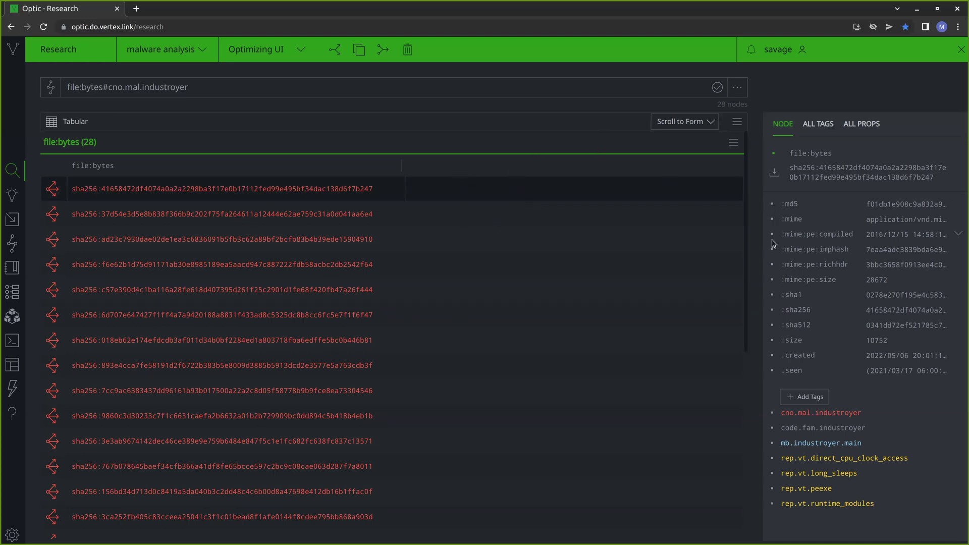
left_click(772, 219)
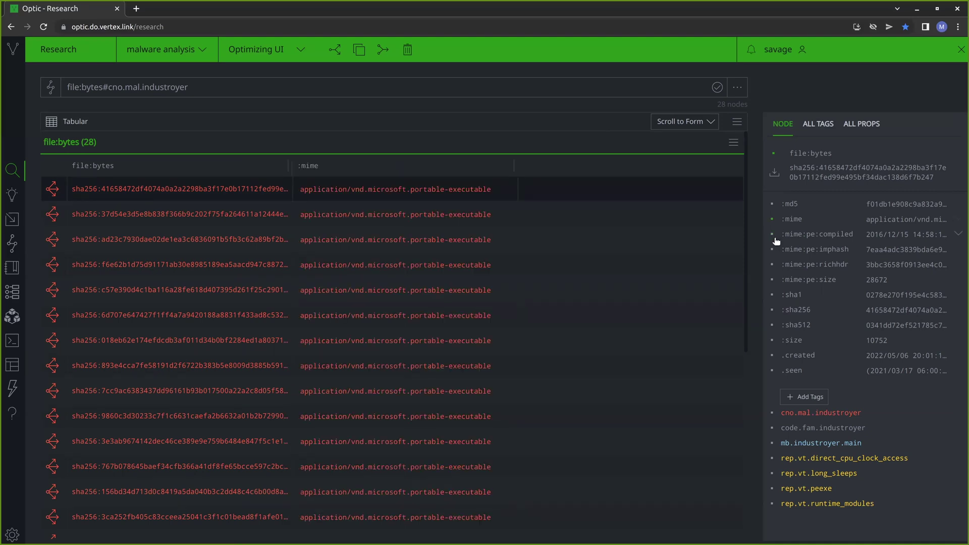
left_click(773, 235)
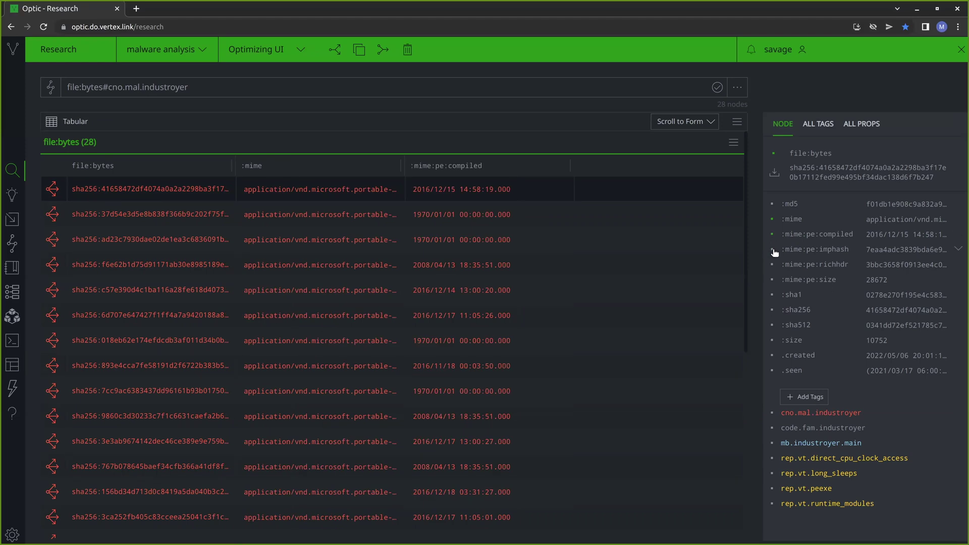
left_click(773, 251)
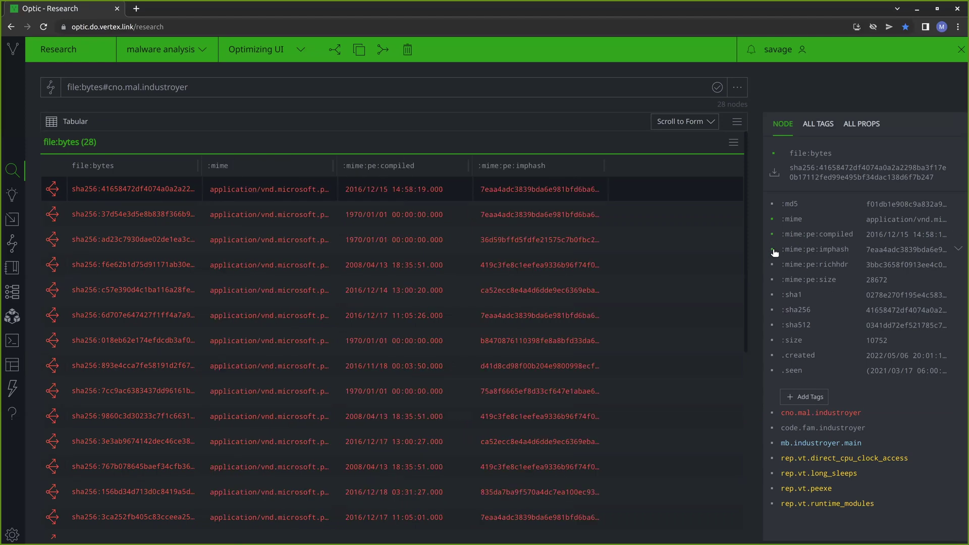
left_click(773, 343)
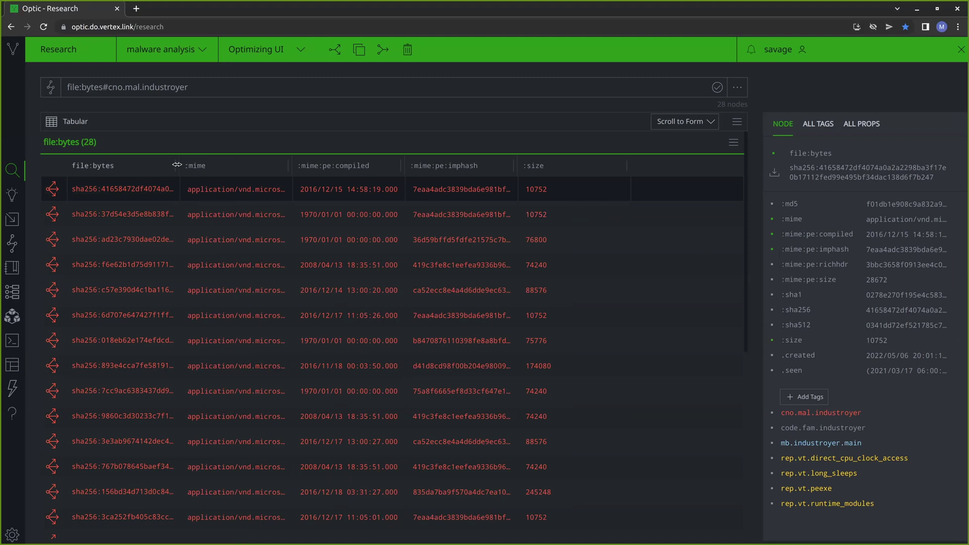
Widen the file:bytes, :mime, :mime:pe:compiled and :mime:pe:imphash columns to show full timestamps and hashes.
left_click_drag(177, 164, 265, 171)
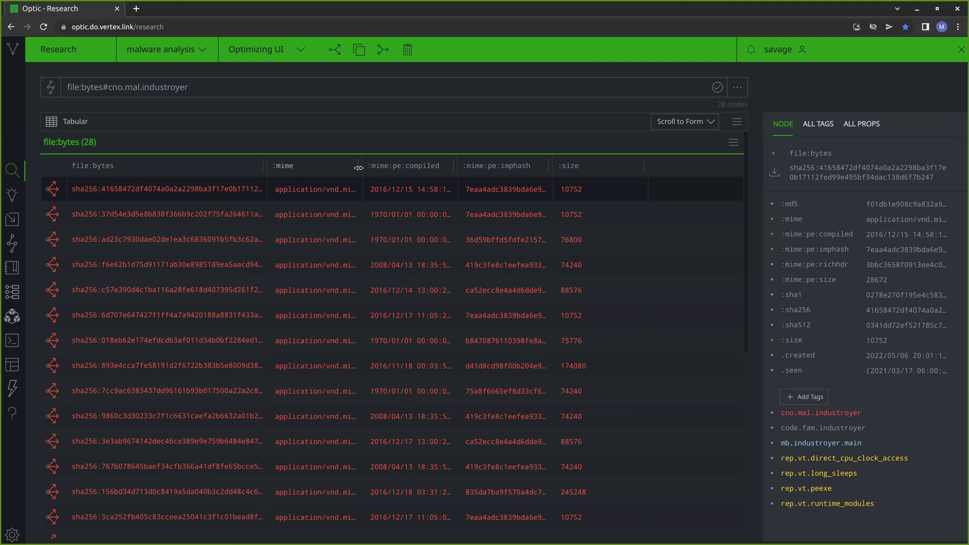
left_click_drag(358, 168, 417, 183)
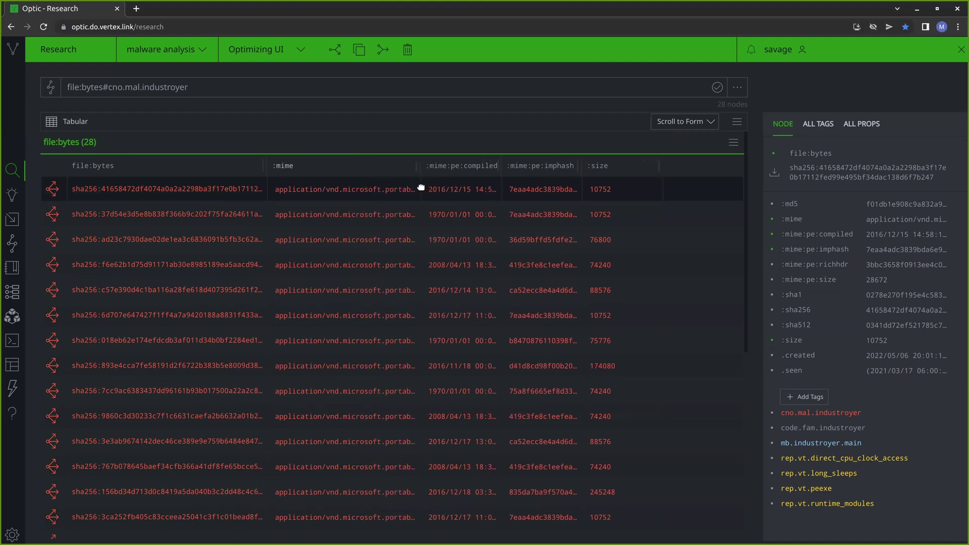
left_click_drag(502, 172, 544, 177)
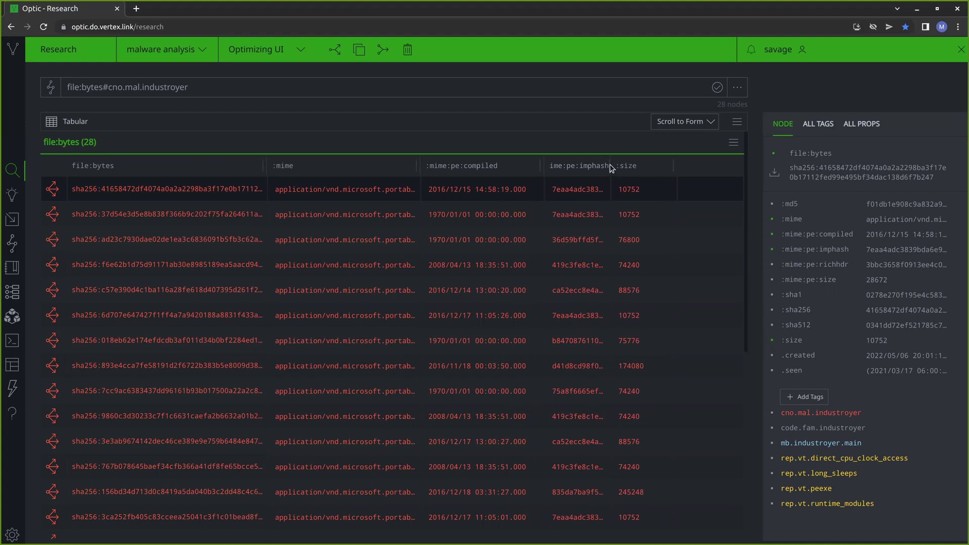
left_click_drag(609, 165, 646, 165)
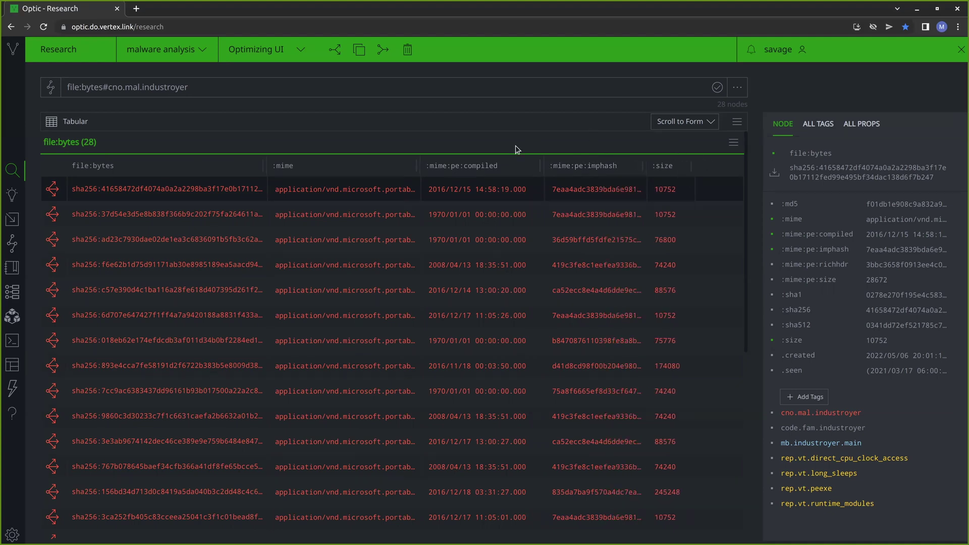
left_click(478, 167)
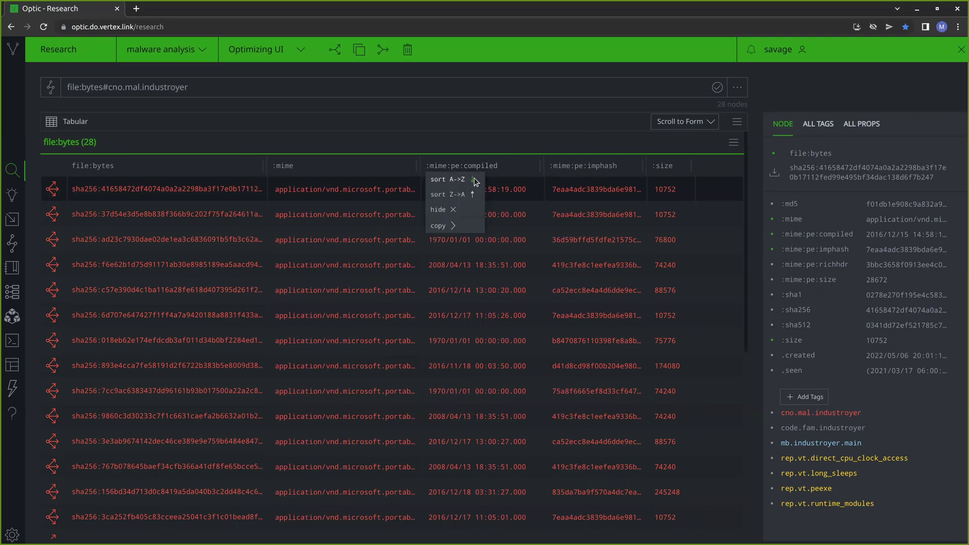
Sort rows by compile date oldest first, then re-sort by :mime:pe:imphash ascending (A->Z).
left_click(474, 179)
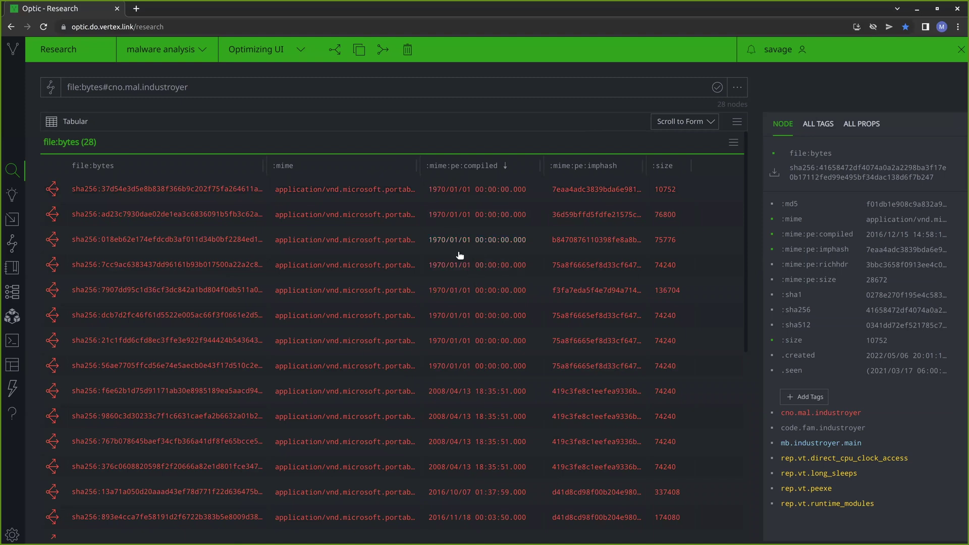
scroll(470, 253, "down", 7)
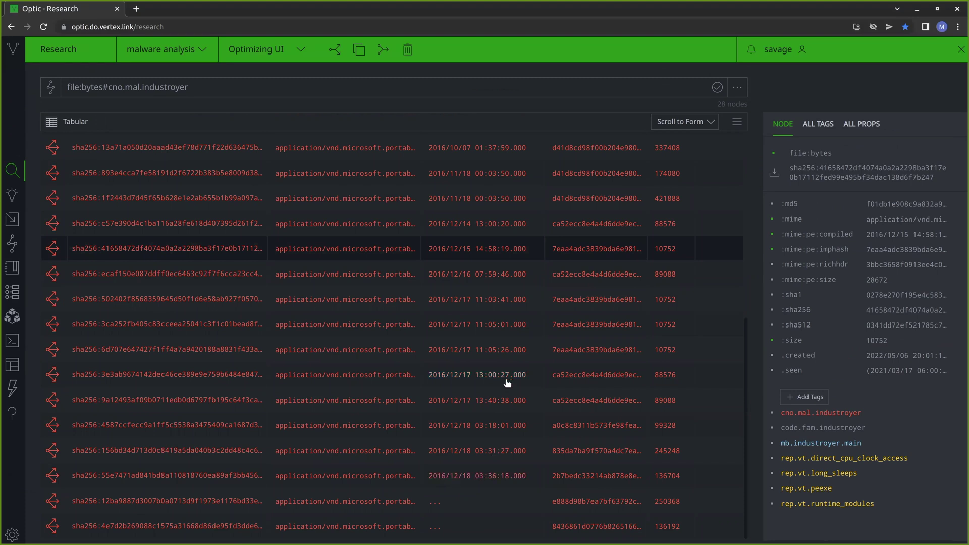
scroll(507, 382, "up", 7)
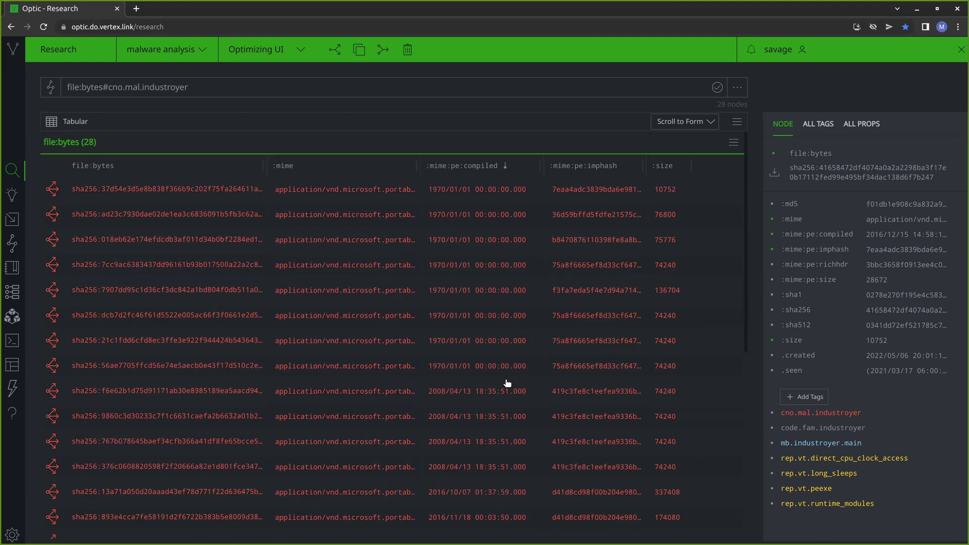
left_click(608, 165)
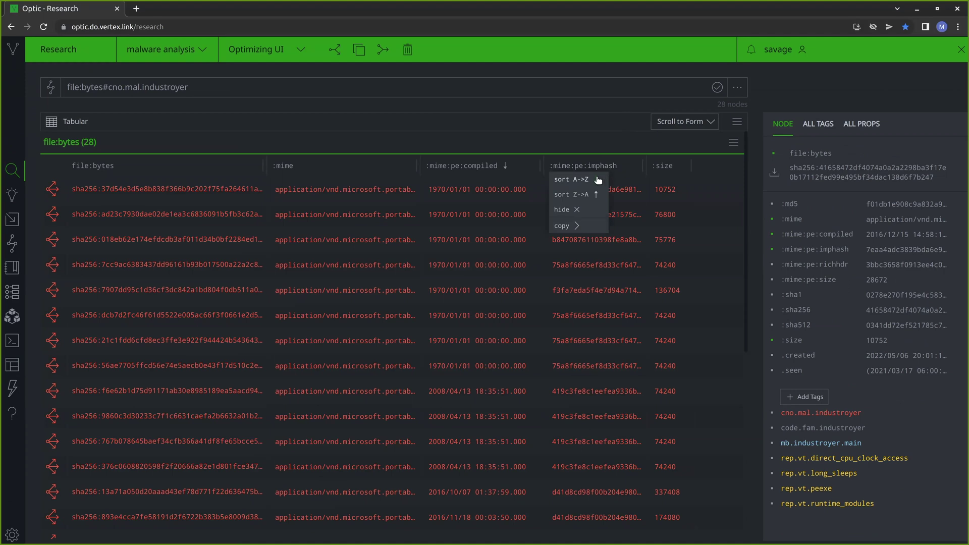
left_click(597, 180)
Inspect the rows sharing an imphash, ending on the second row's 76800-byte haslo.exe node.
left_click(556, 238)
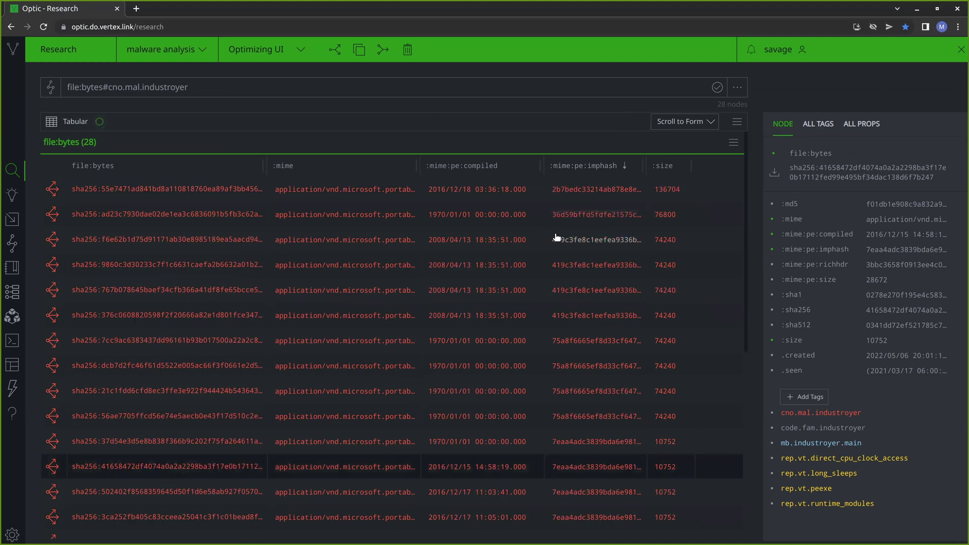
left_click(578, 319, "shift")
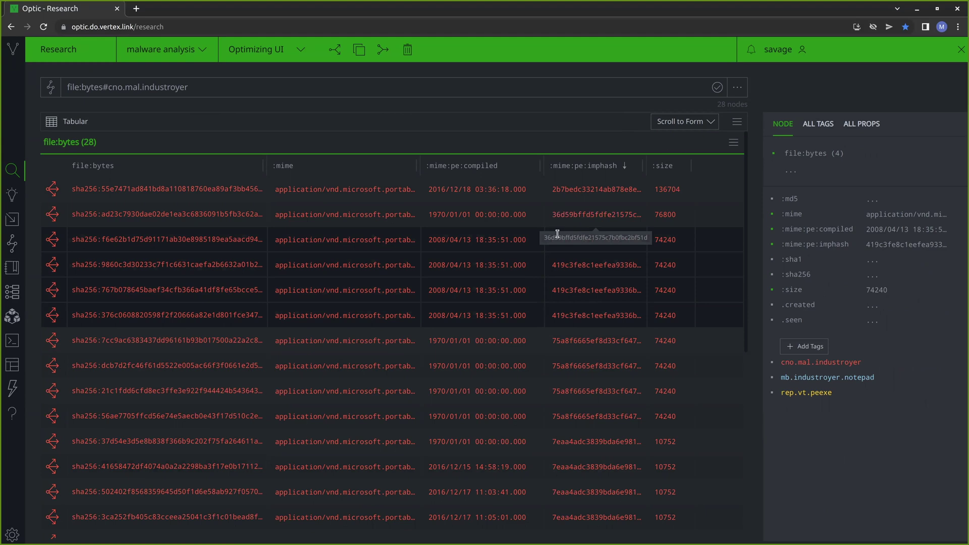
left_click(549, 205)
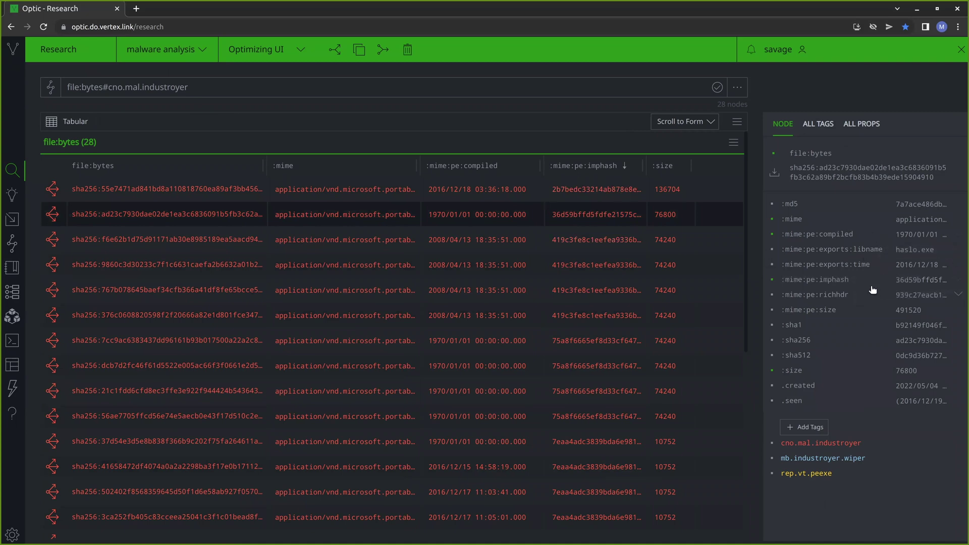
Query all nodes sharing the second row's imphash, then rerun file:bytes#cno.mal.industroyer to list 28 nodes.
right_click(567, 213)
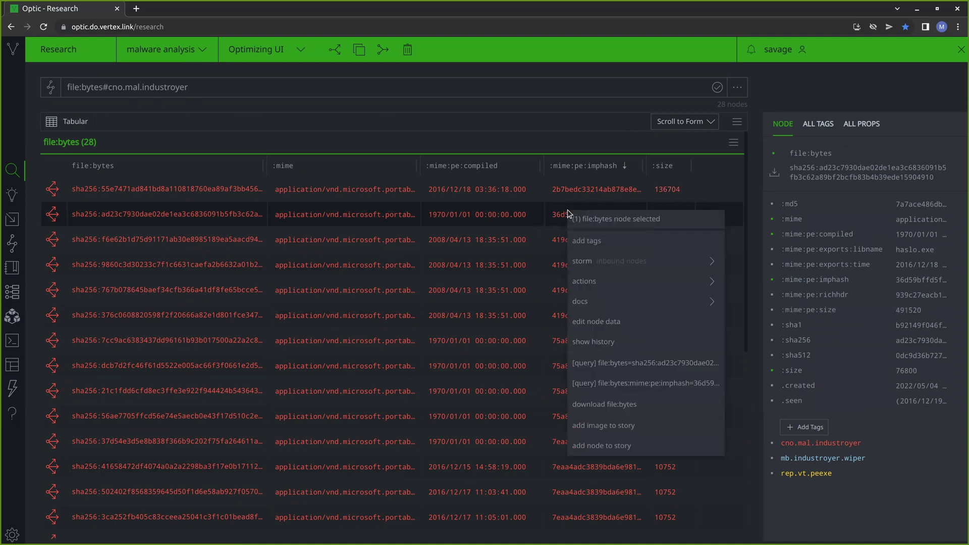
left_click(592, 388)
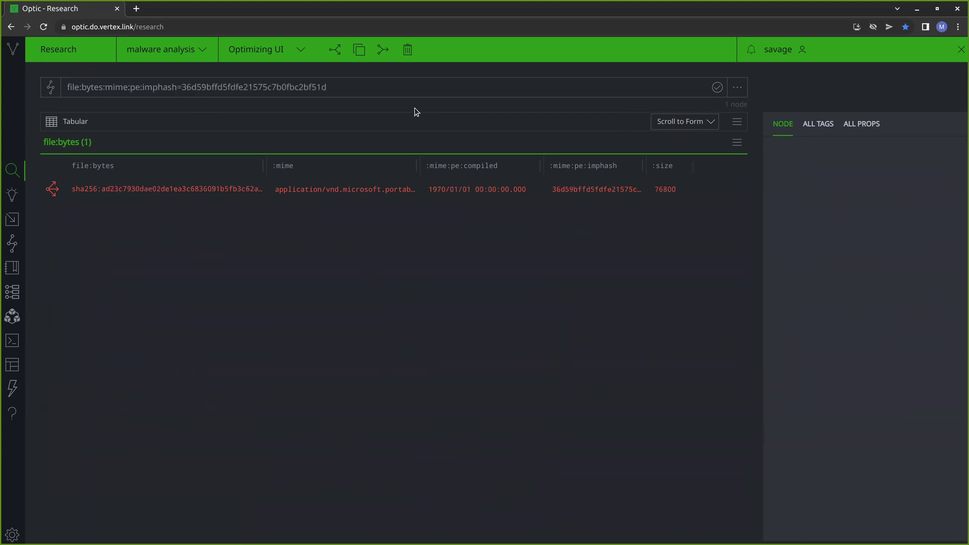
left_click(408, 81)
key("Up")
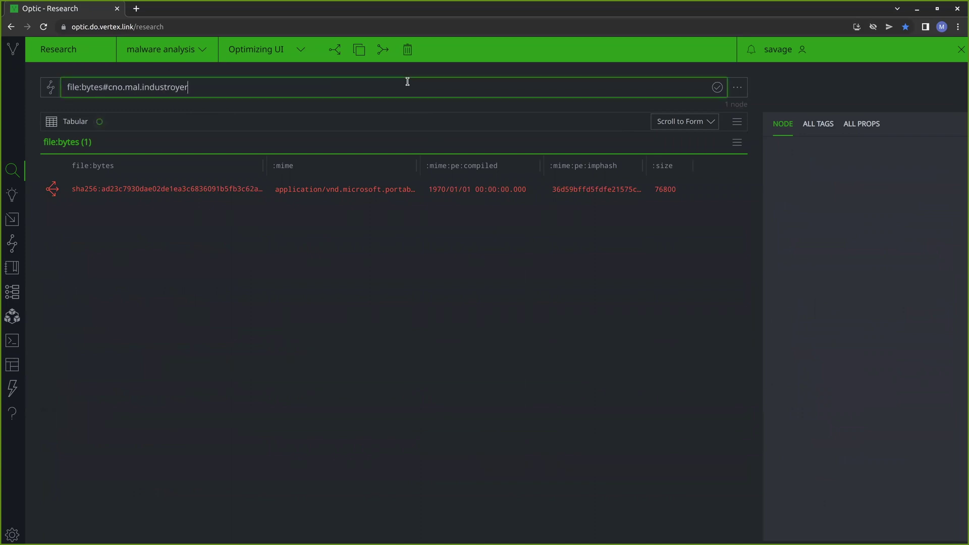
key("Return")
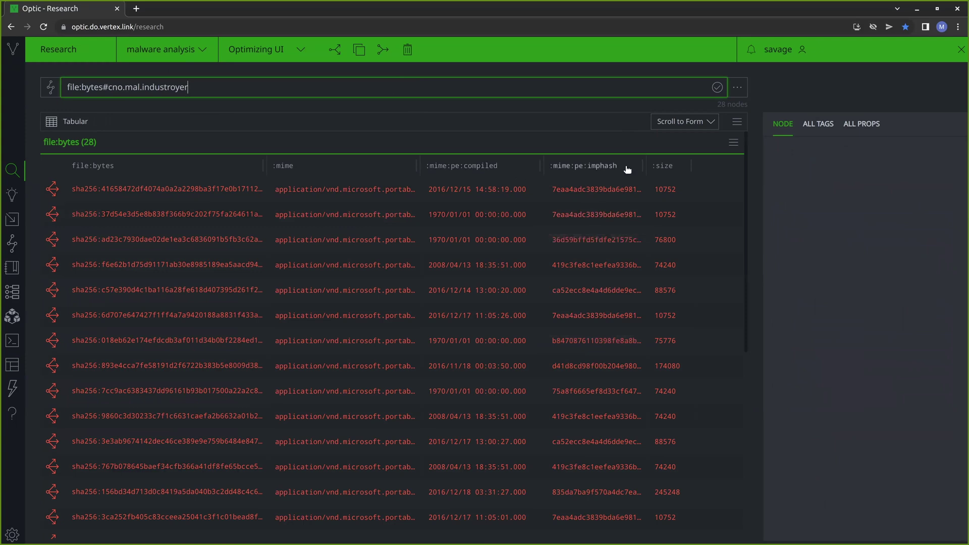
left_click(661, 167)
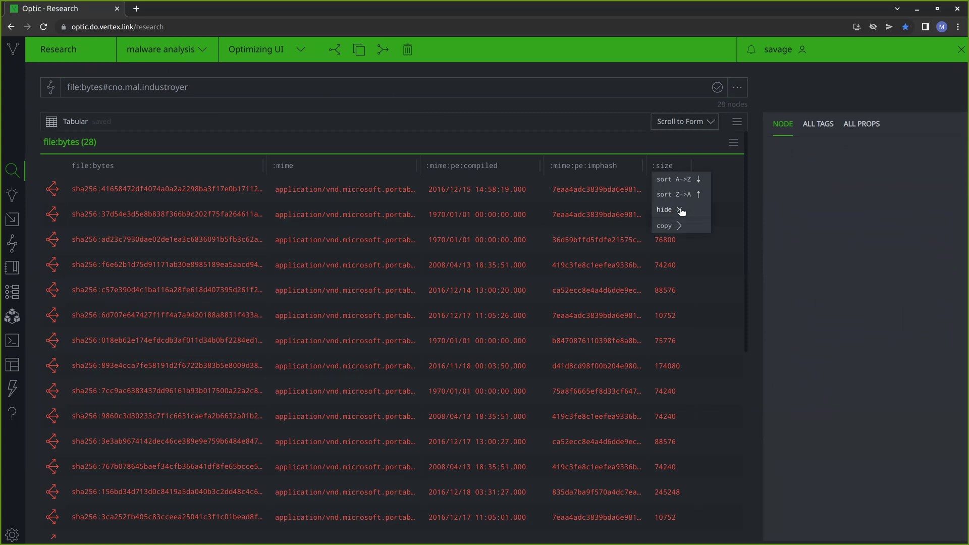
Hide the :size column and reorder columns in the editor, keeping :mime:pe:imphash last.
left_click(664, 210)
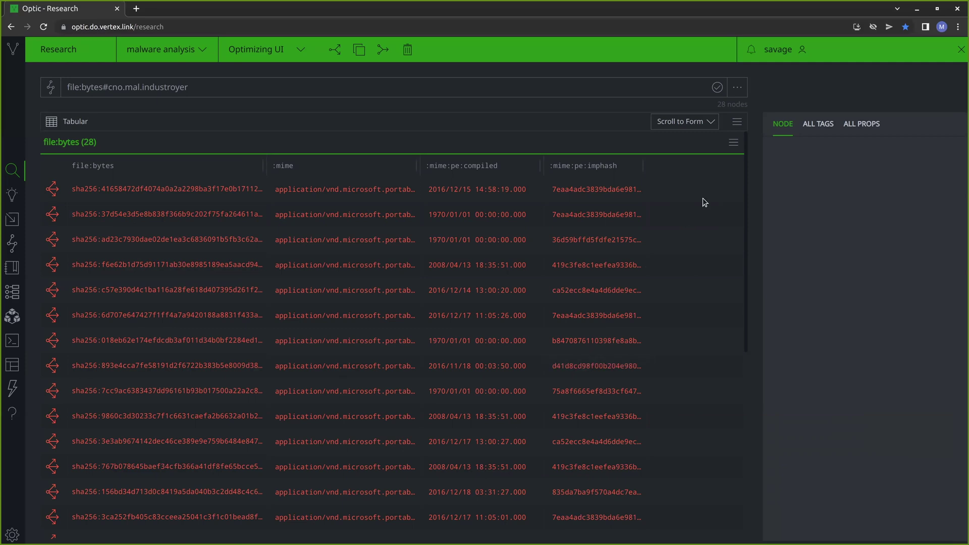
left_click(733, 143)
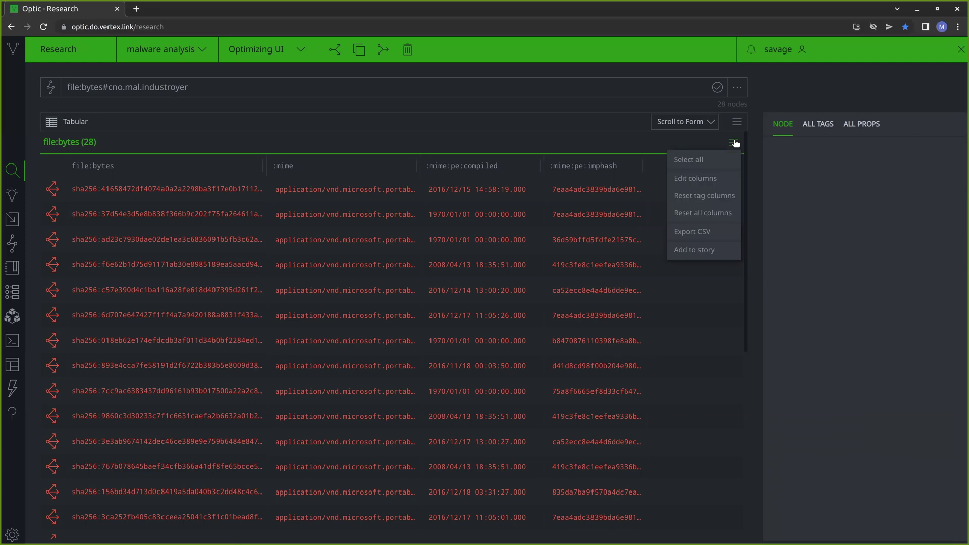
left_click(693, 179)
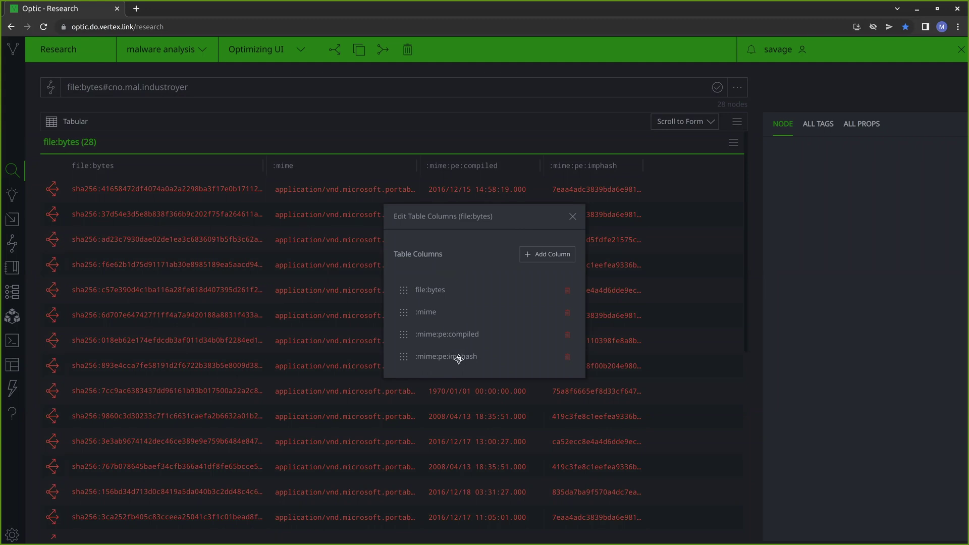
left_click_drag(459, 359, 462, 316)
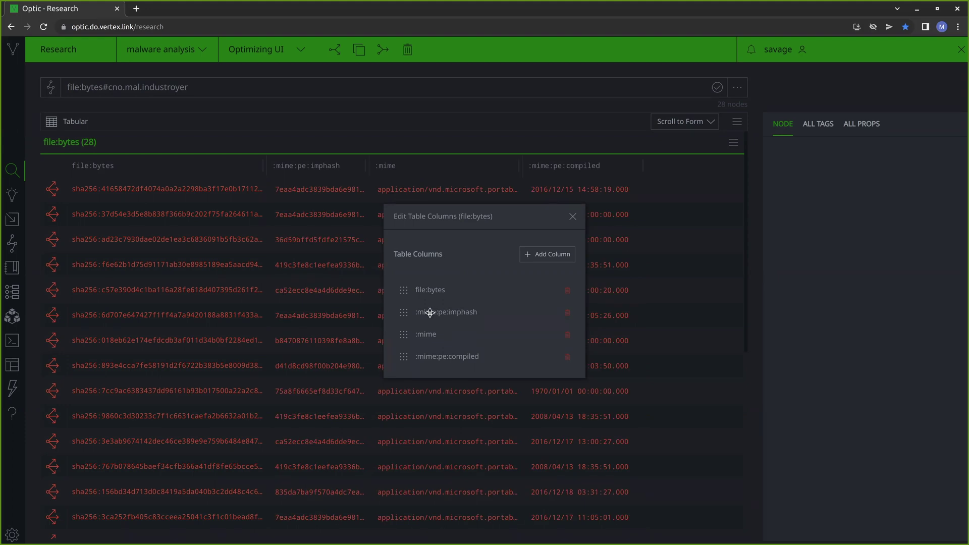
left_click_drag(429, 312, 443, 362)
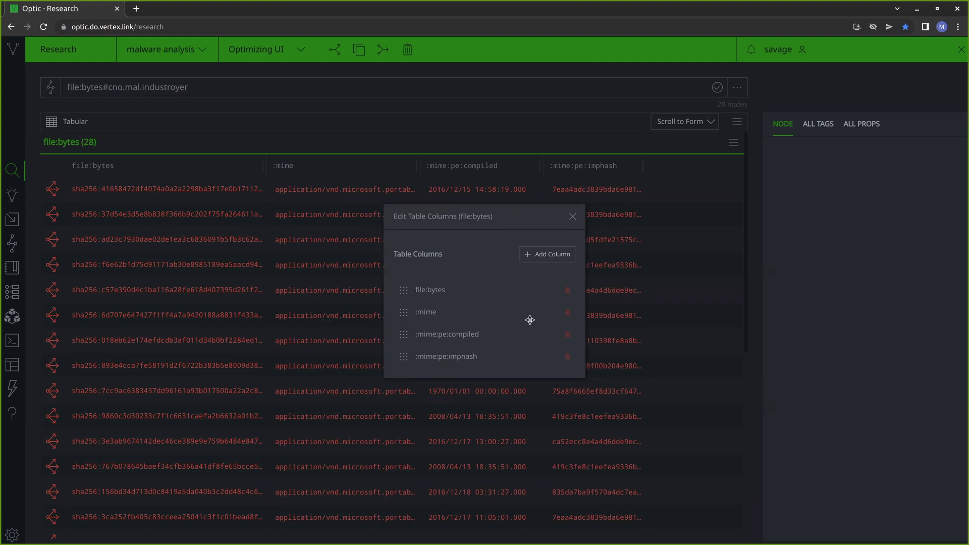
Delete the :mime column and widen the :mime:pe:compiled column.
left_click(568, 312)
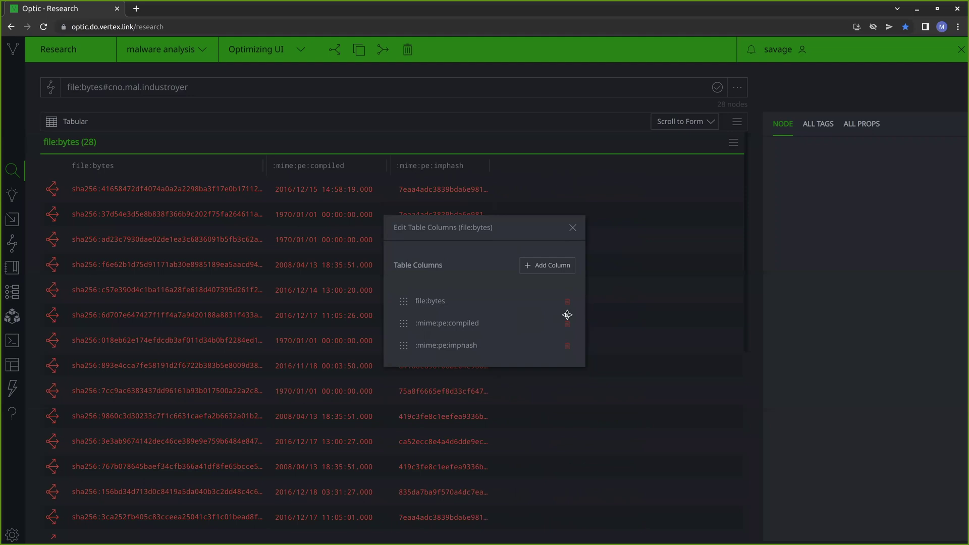
left_click(573, 228)
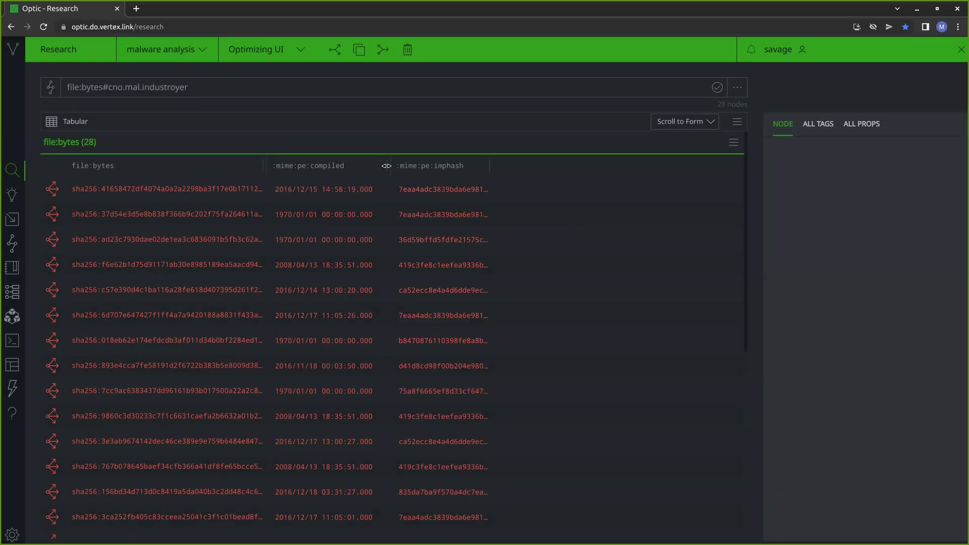
left_click_drag(387, 163, 406, 165)
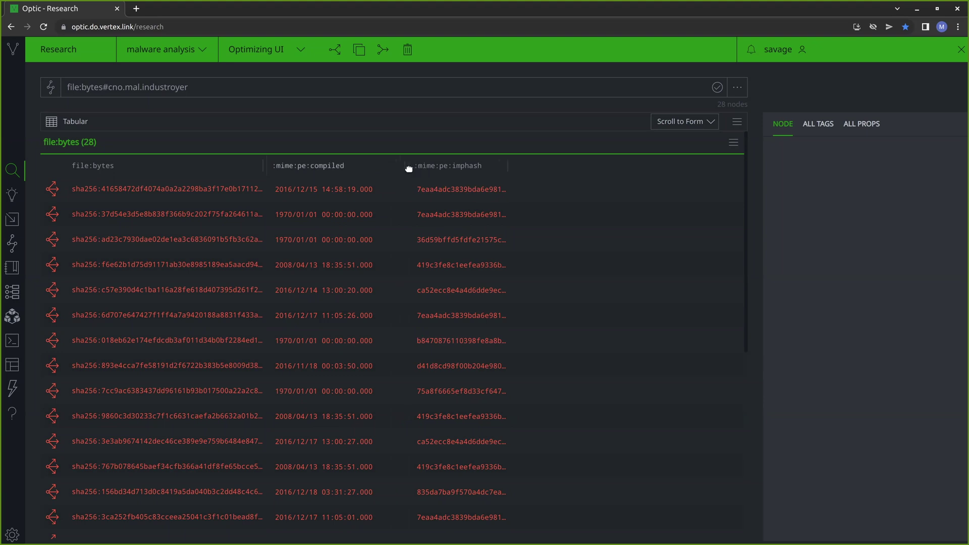